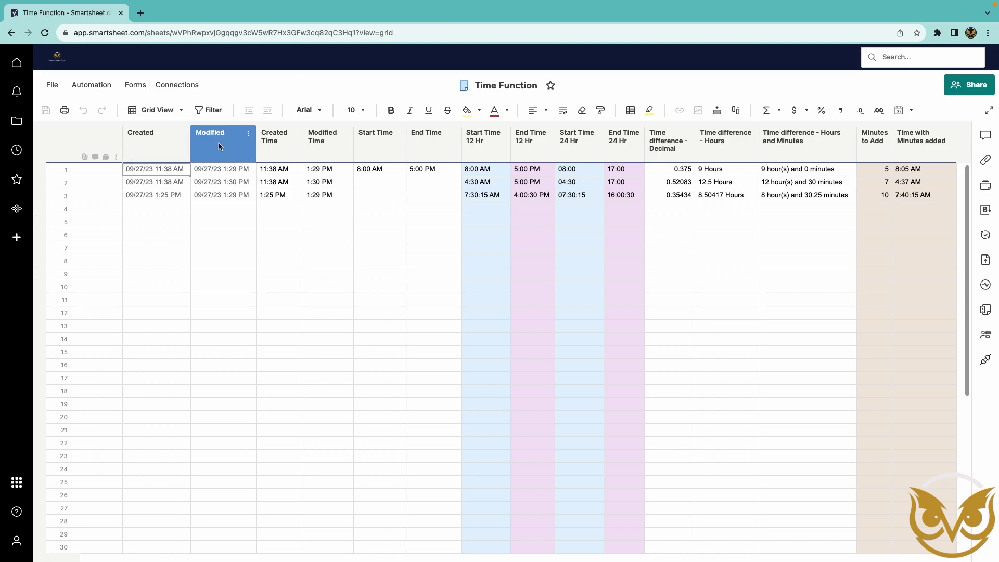
# Inspect row 1's Created Time formula, with RIGHT function help, and its Modified Time formula.
pyautogui.click(279, 152)
pyautogui.click(281, 170)
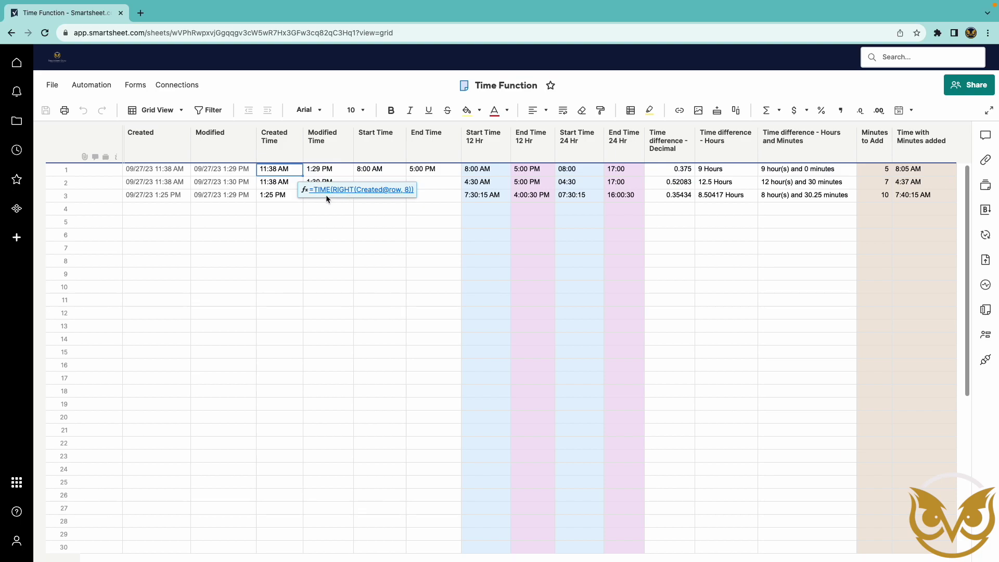
pyautogui.doubleClick(286, 171)
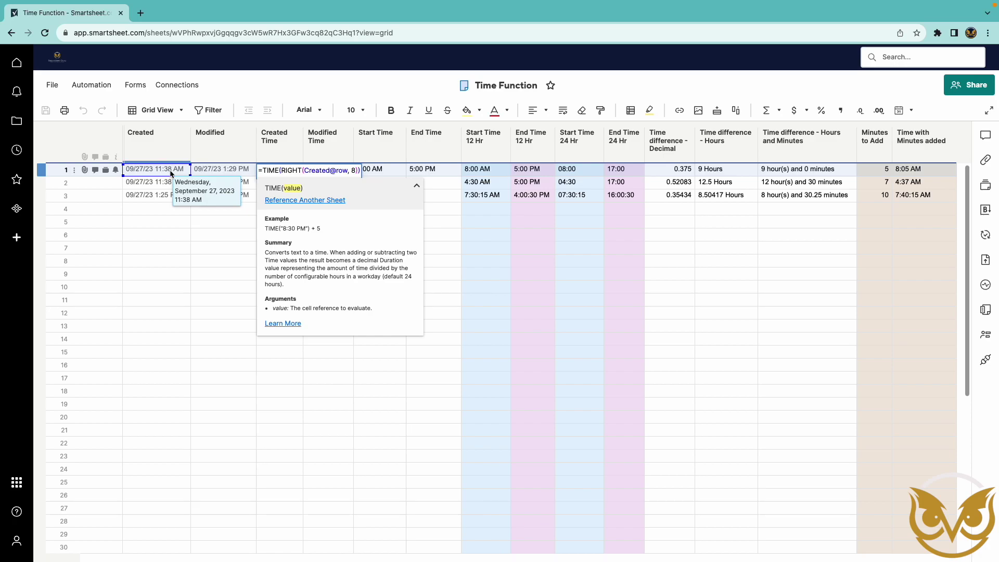
pyautogui.click(355, 171)
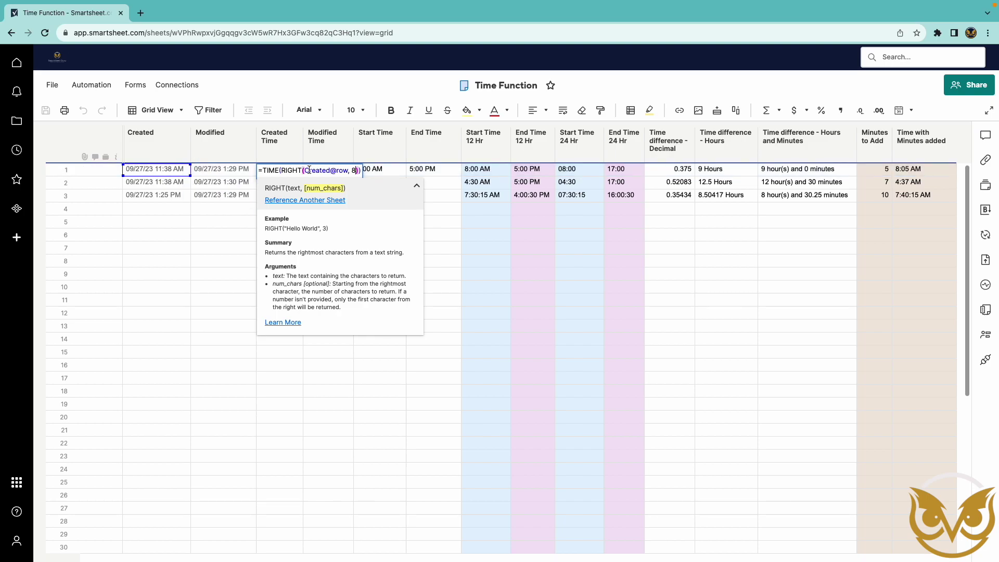
pyautogui.press('Return')
pyautogui.click(283, 170)
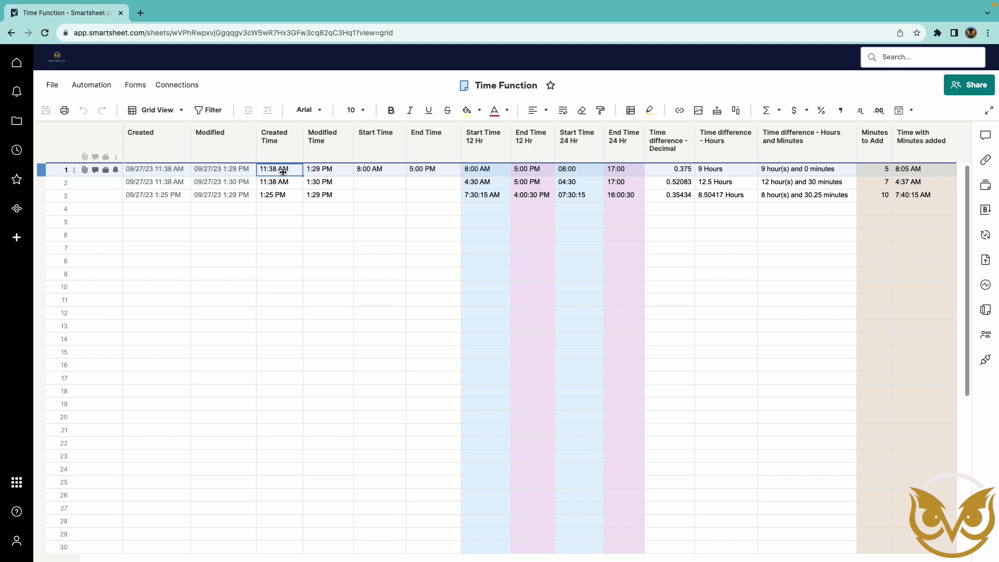
pyautogui.click(330, 173)
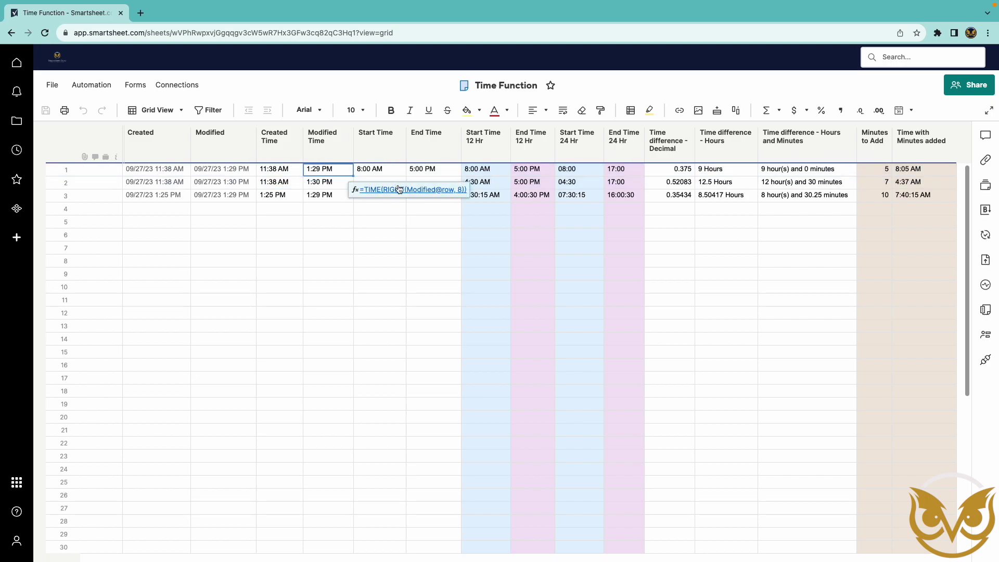
# Review the Start Time and End Time columns, leaving row 1's Start Time value unchanged.
pyautogui.click(382, 146)
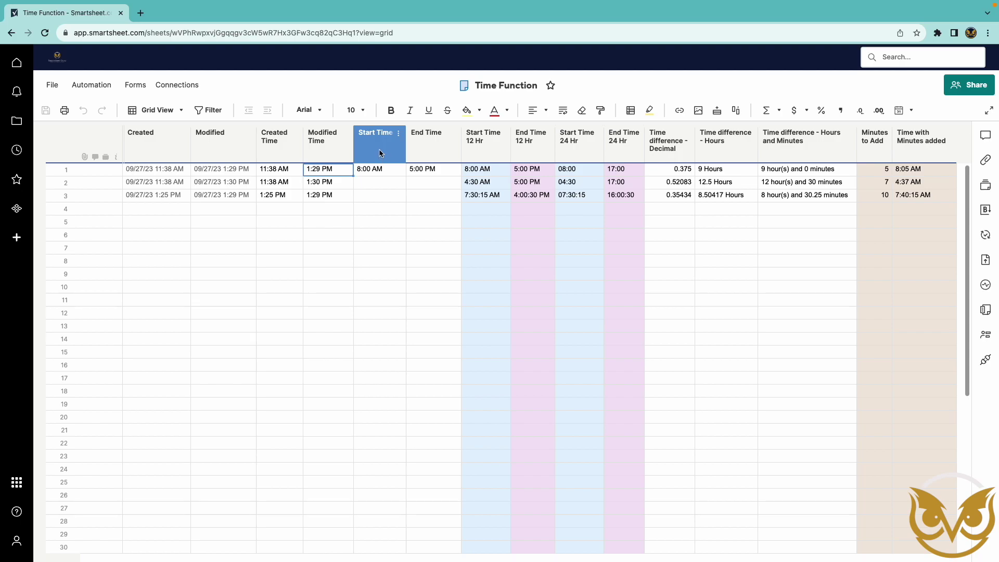
pyautogui.click(424, 139)
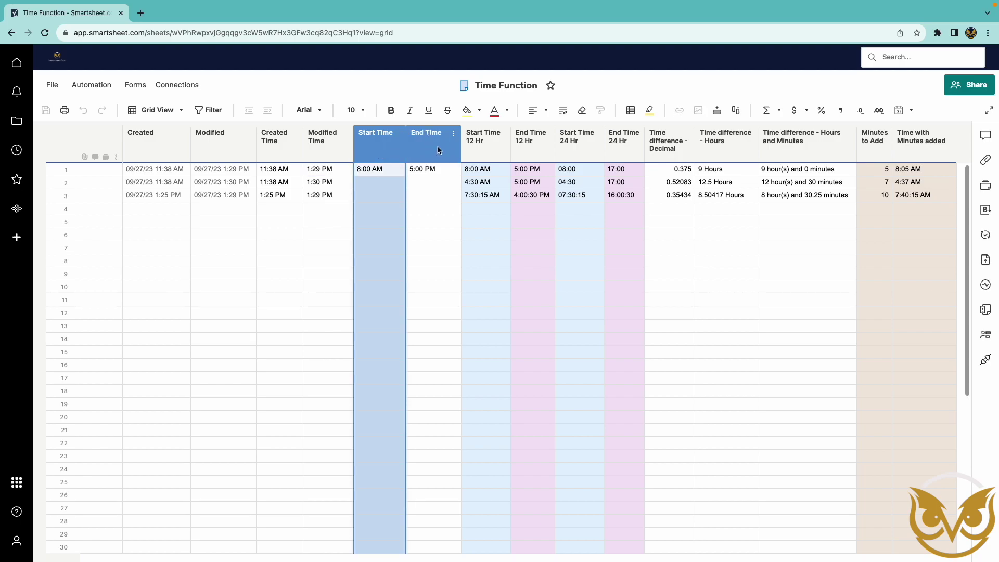
pyautogui.click(379, 179)
pyautogui.click(435, 171)
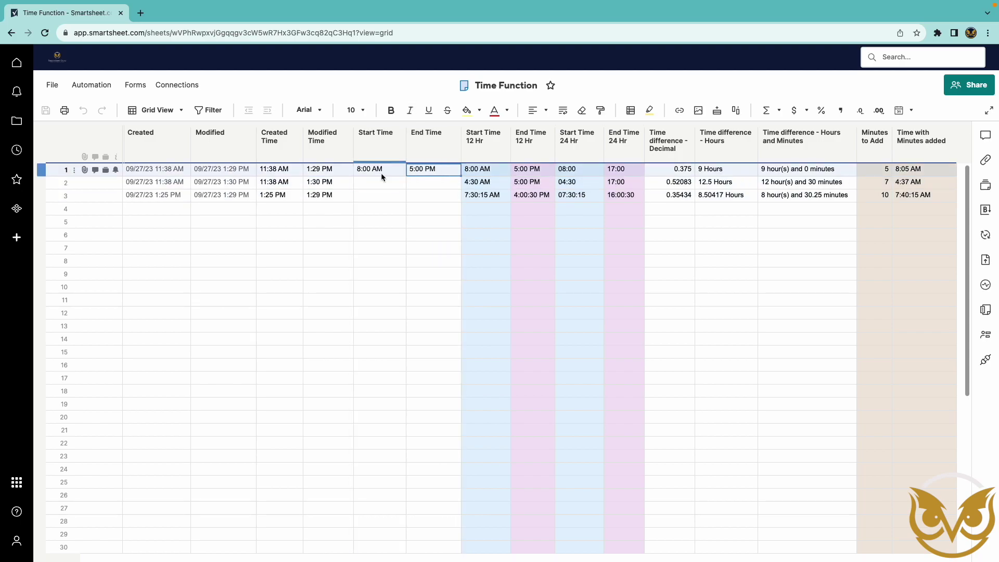
pyautogui.doubleClick(381, 173)
pyautogui.click(427, 172)
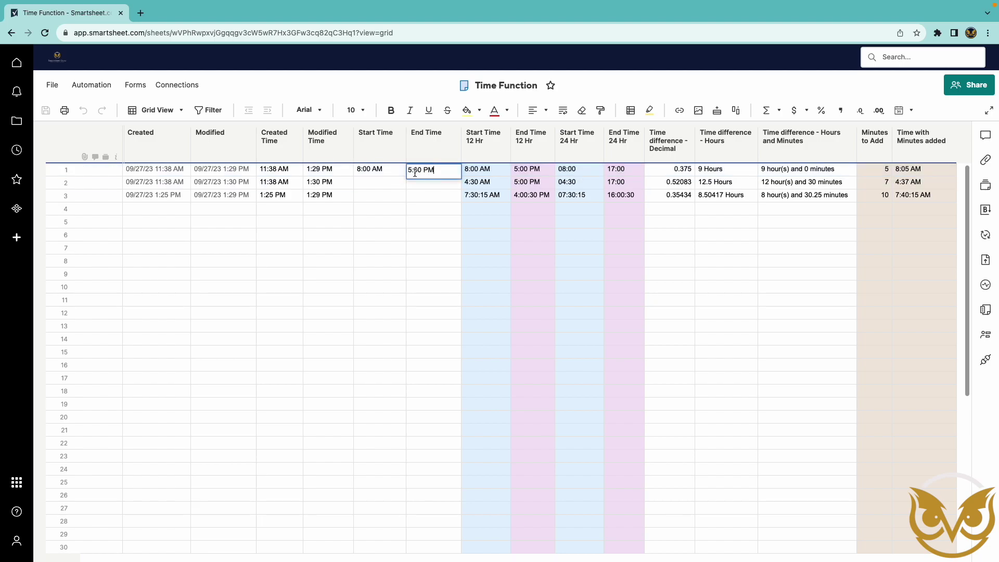
# Inspect row 1's Start Time 12 Hr TIME formula and its function help without changes.
pyautogui.click(481, 144)
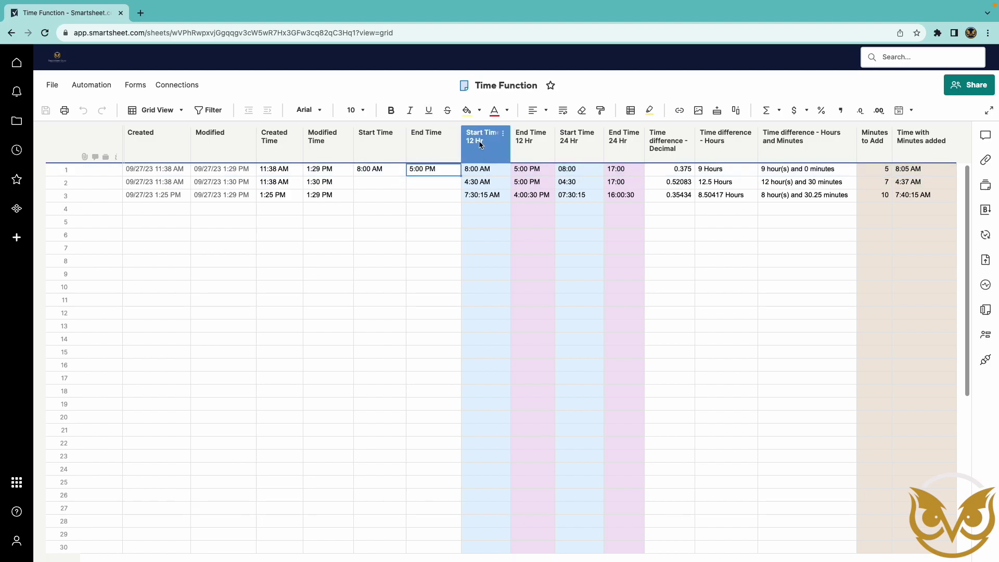
pyautogui.click(476, 168)
pyautogui.doubleClick(484, 169)
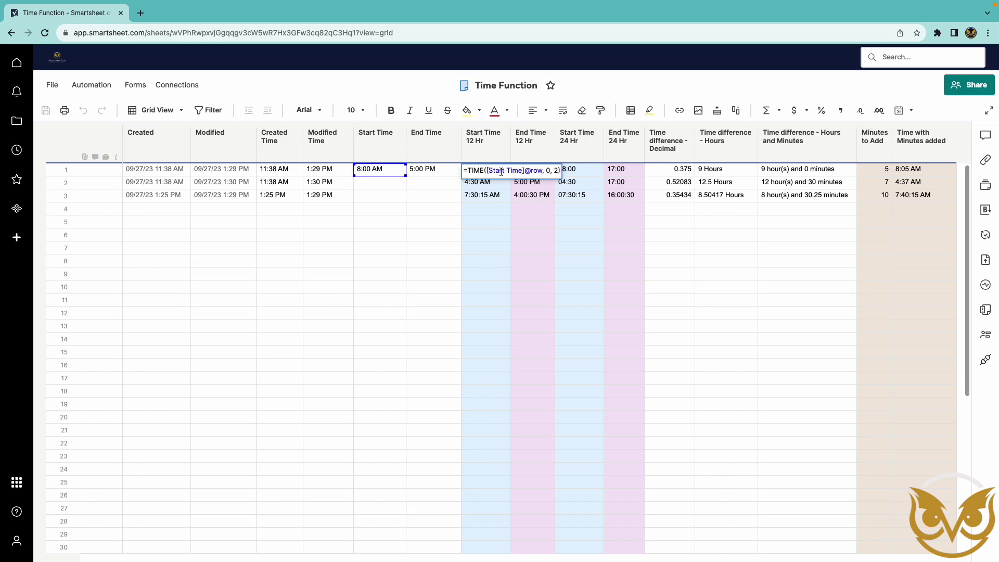
pyautogui.click(544, 171)
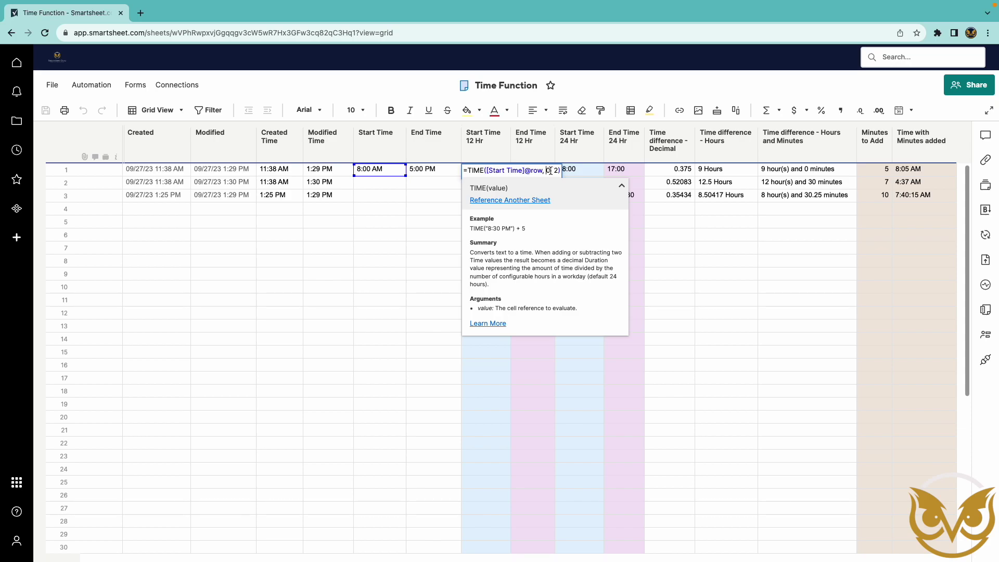
pyautogui.click(559, 171)
pyautogui.press('Return')
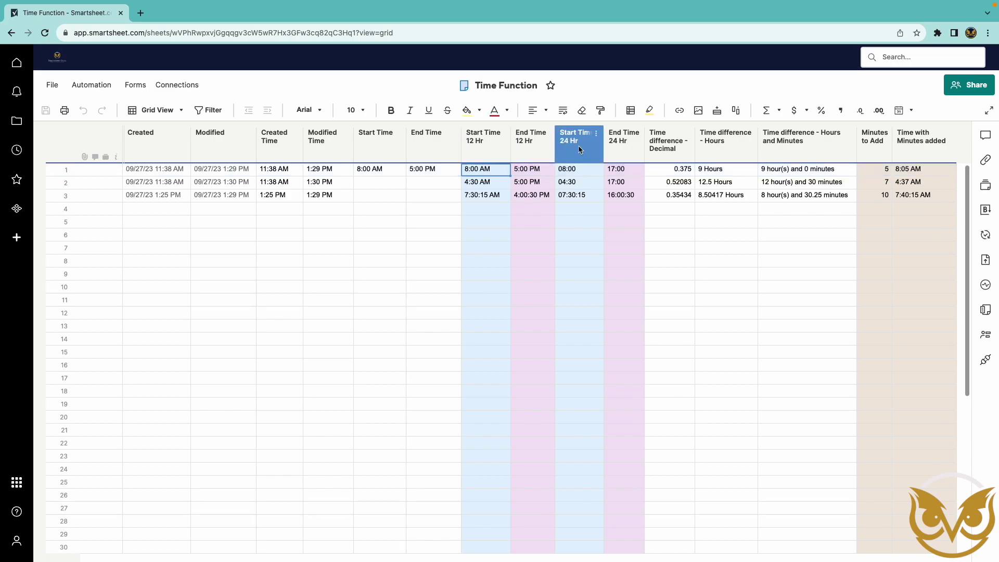
# Add a format argument to row 1's Start Time 24 Hr TIME formula, first 1, then 2.
pyautogui.doubleClick(584, 169)
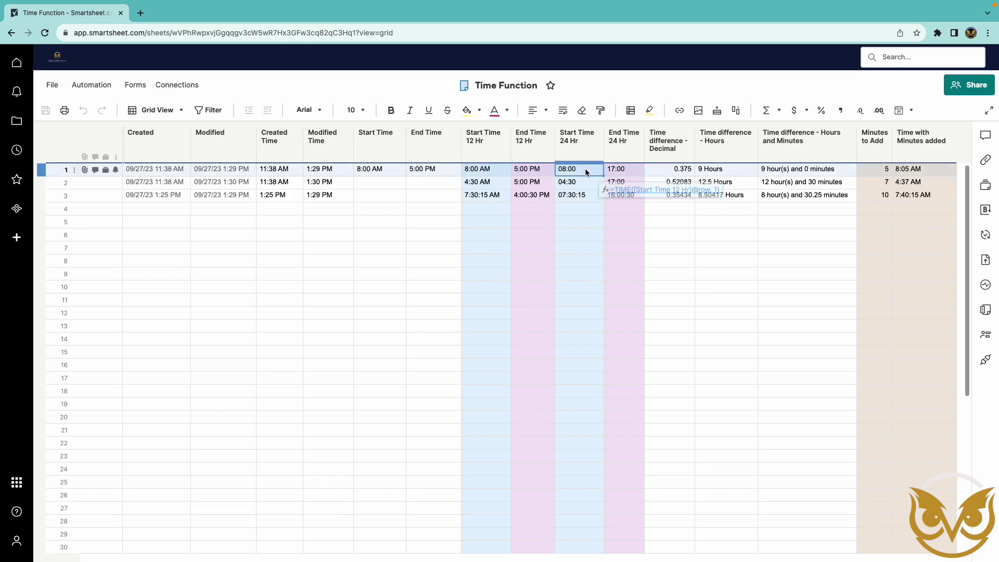
pyautogui.click(659, 172)
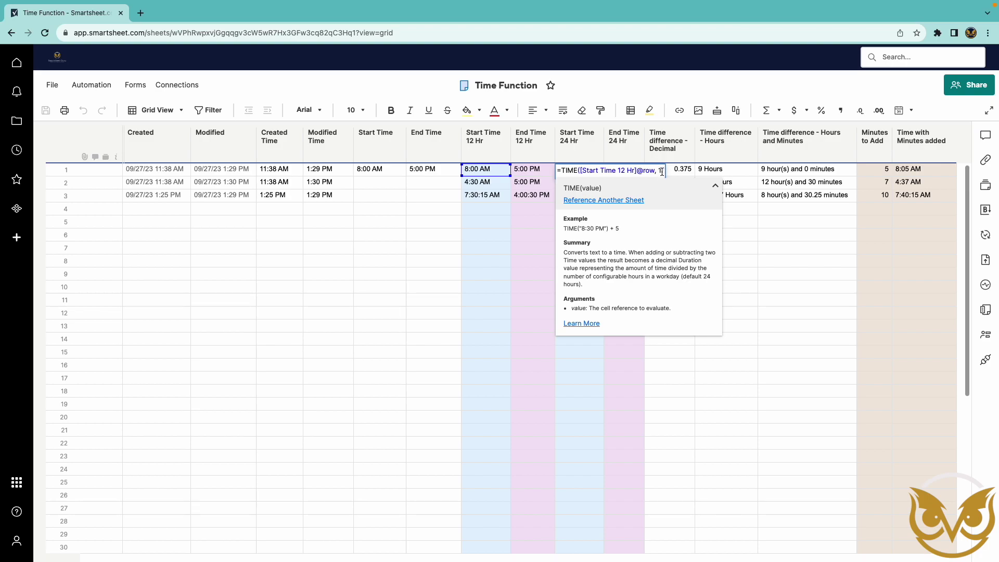
pyautogui.click(661, 172)
pyautogui.write(', 1, 1')
pyautogui.press('Return')
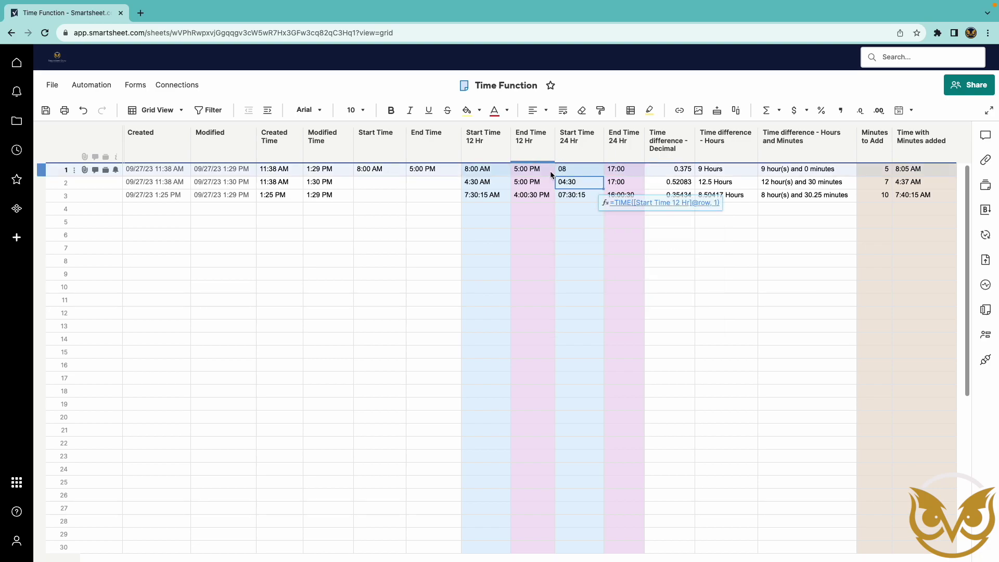
pyautogui.doubleClick(582, 170)
pyautogui.press('BackSpace')
pyautogui.write('2')
pyautogui.press('Return')
pyautogui.doubleClick(582, 172)
pyautogui.press('Return')
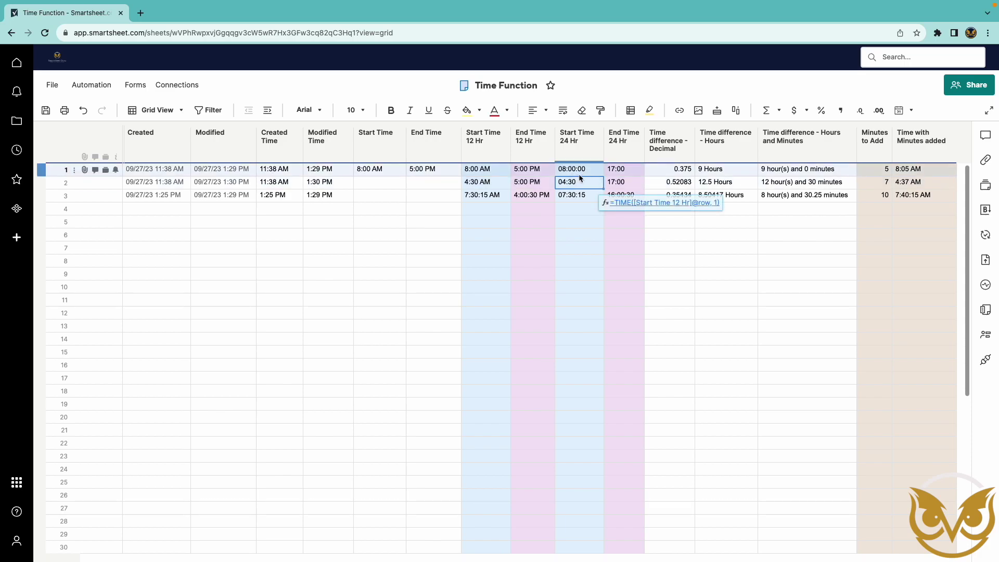
# Inspect row 1's End Time 12 Hr, End Time 24 Hr, decimal and hours difference formulas.
pyautogui.click(538, 171)
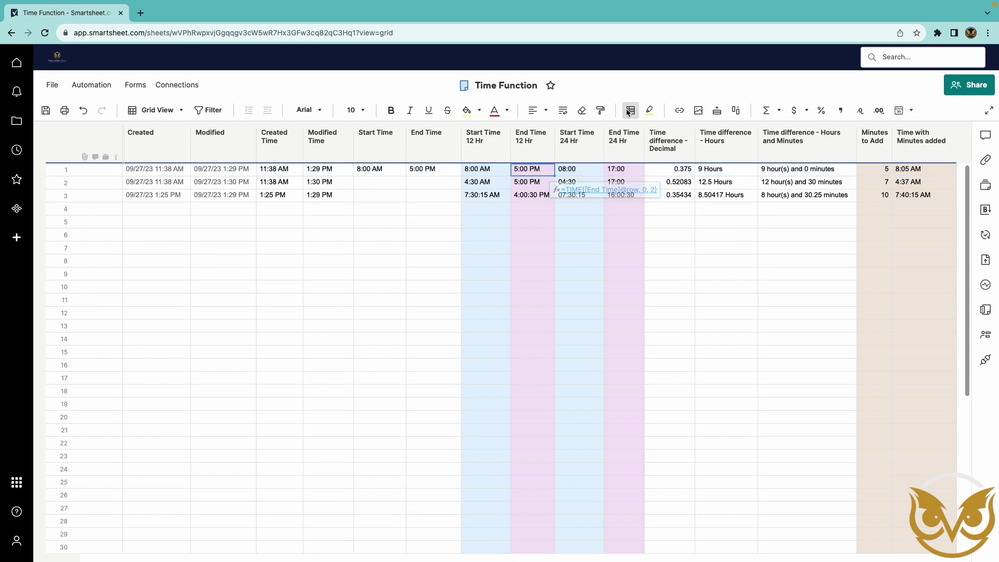
pyautogui.click(639, 173)
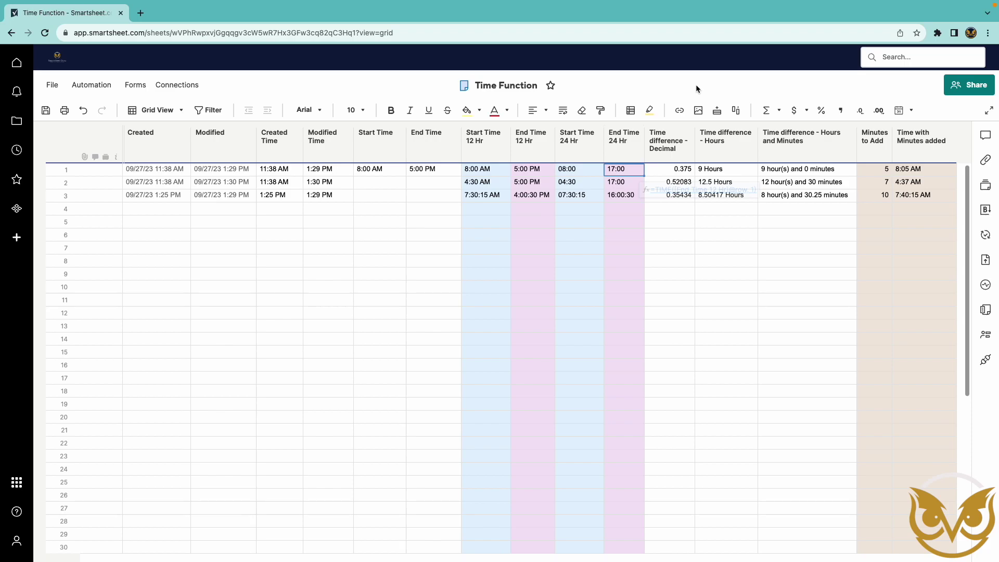
pyautogui.click(673, 169)
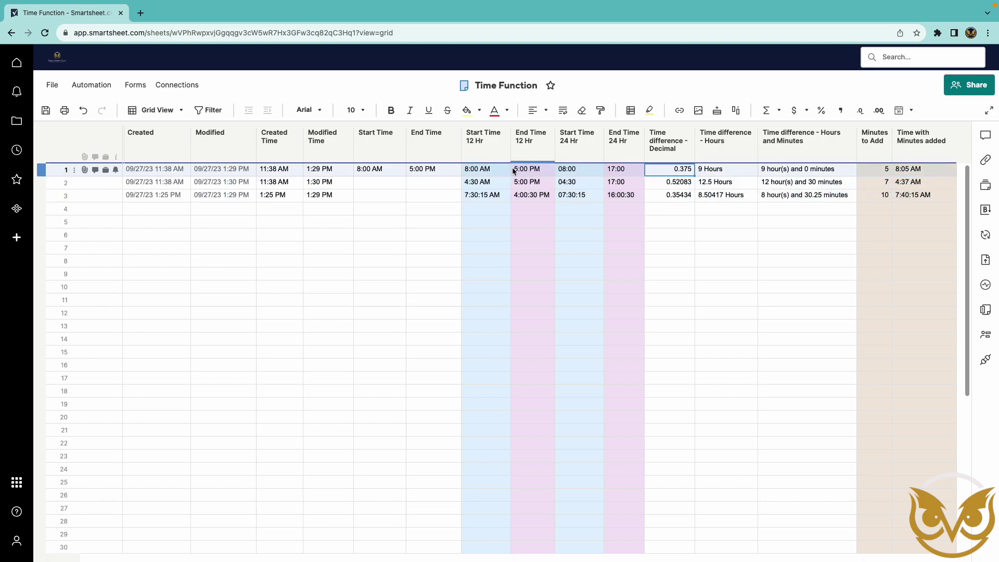
pyautogui.moveTo(685, 172)
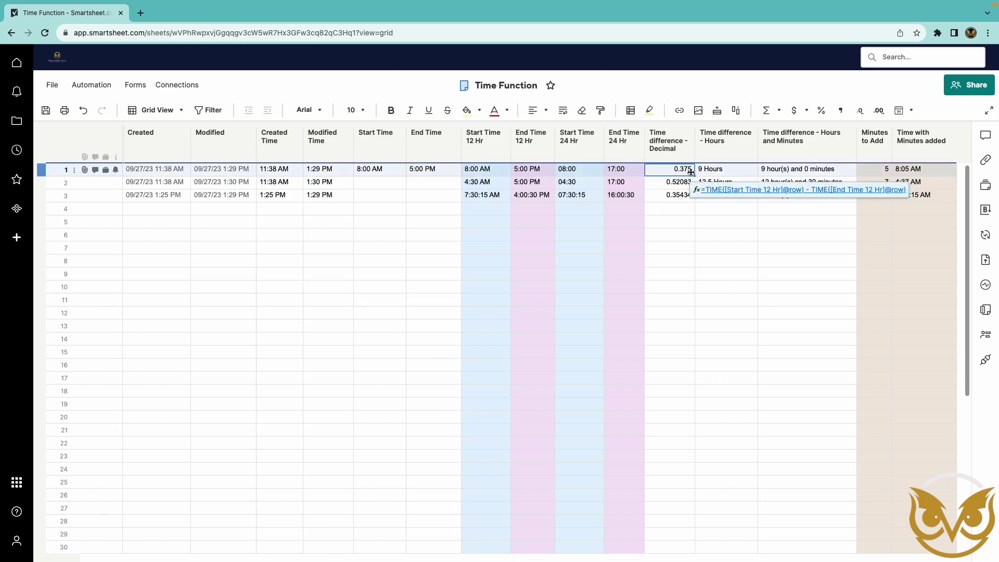
pyautogui.click(670, 174)
pyautogui.click(729, 168)
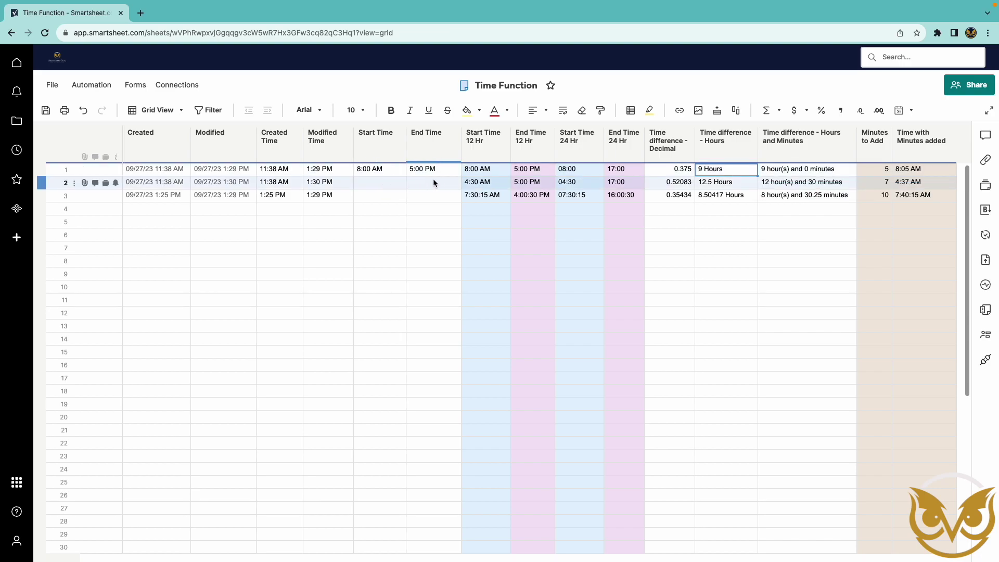
# Reveal row 2's Start Time 12 Hr TIME formula behind 4:30 AM, closing it unchanged.
pyautogui.click(378, 184)
pyautogui.click(414, 185)
pyautogui.click(495, 184)
pyautogui.doubleClick(495, 184)
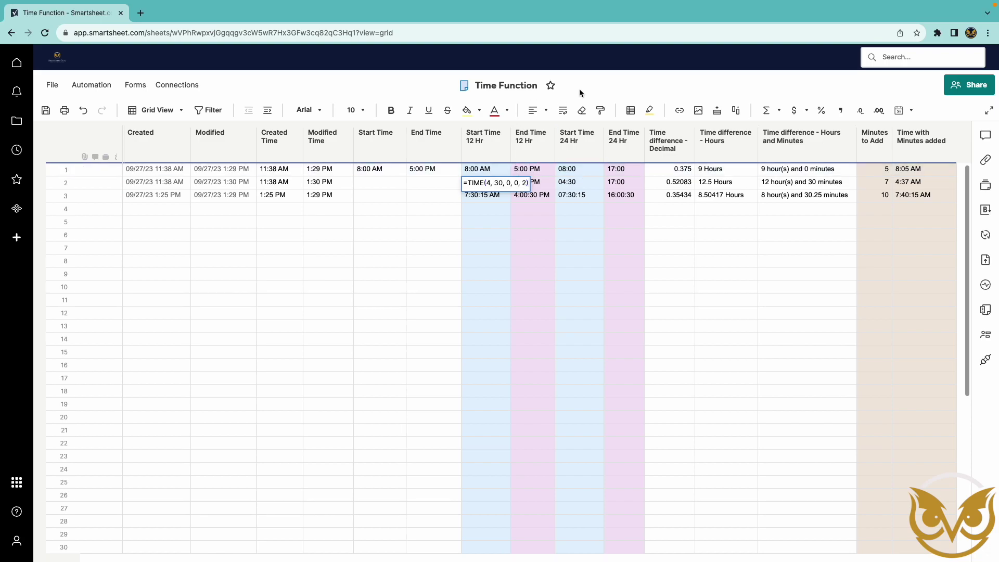
pyautogui.click(601, 80)
# Reveal row 3's formula =TIME("7:30:15 AM", 0, 3), closing it unchanged.
pyautogui.click(482, 196)
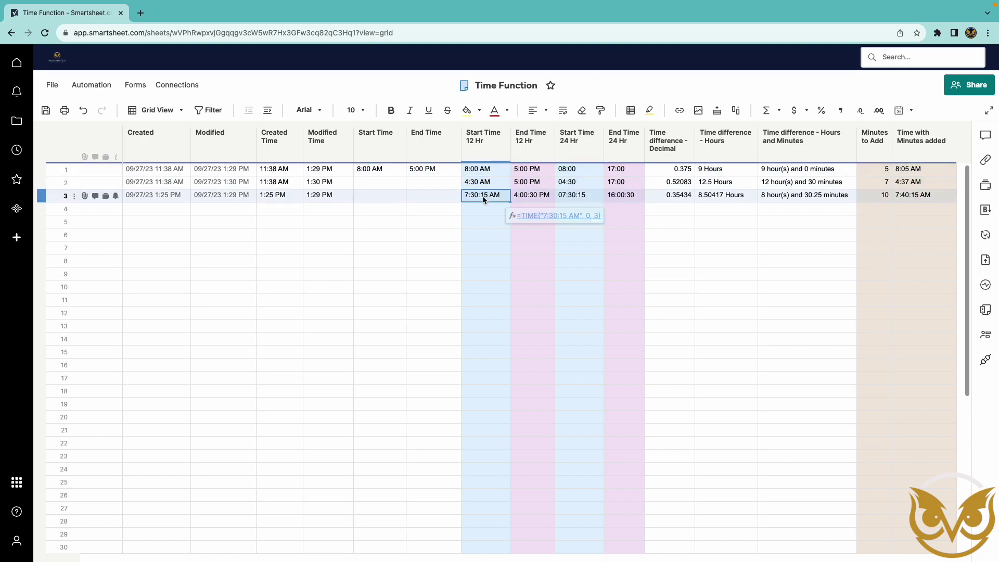
pyautogui.doubleClick(482, 199)
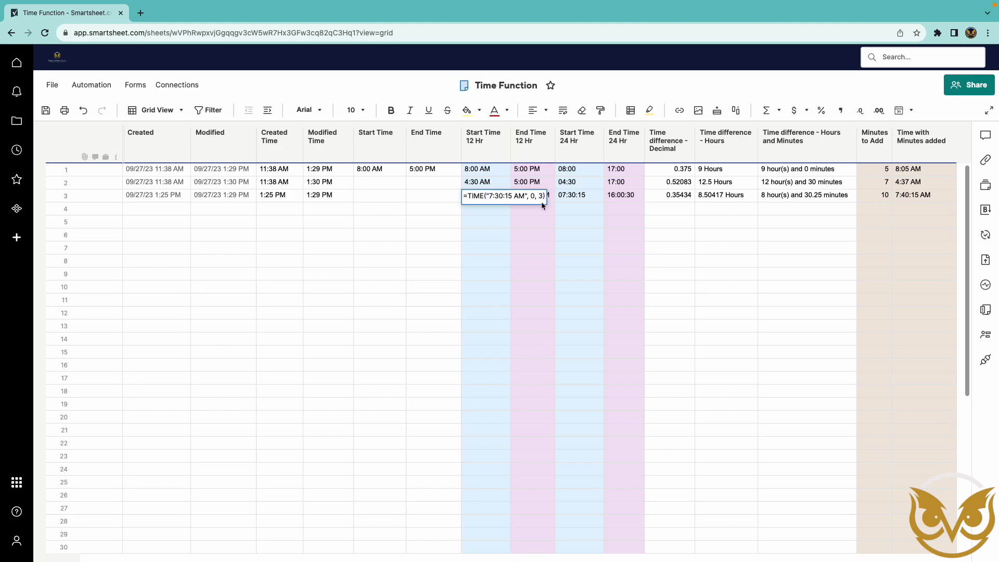
pyautogui.click(602, 83)
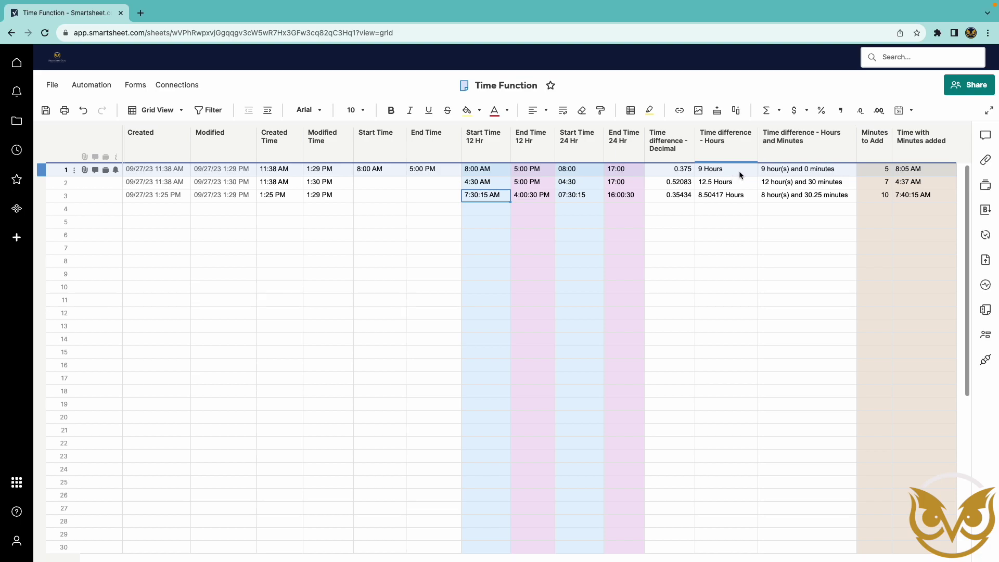
pyautogui.doubleClick(846, 170)
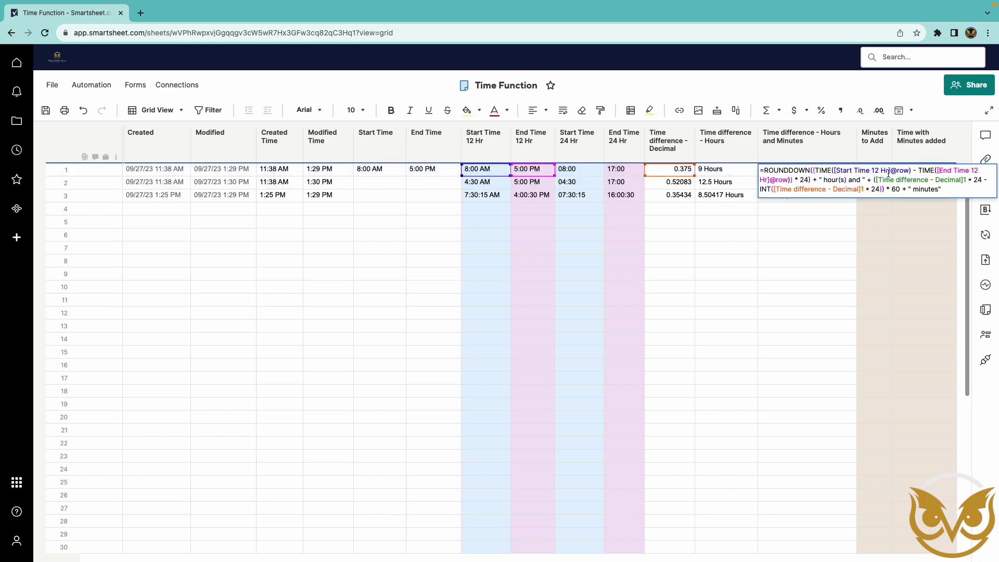
pyautogui.click(958, 190)
pyautogui.click(883, 172)
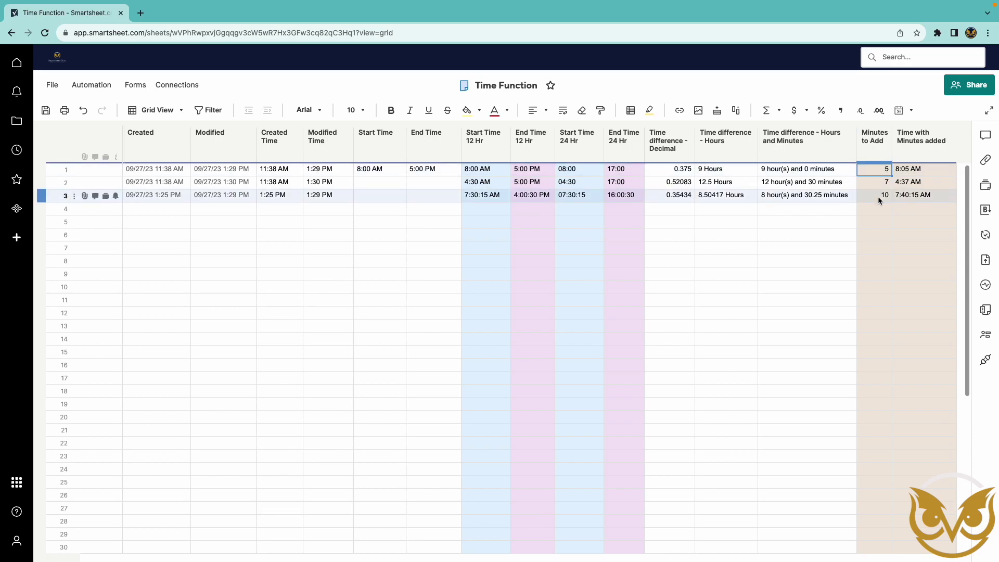
pyautogui.click(933, 172)
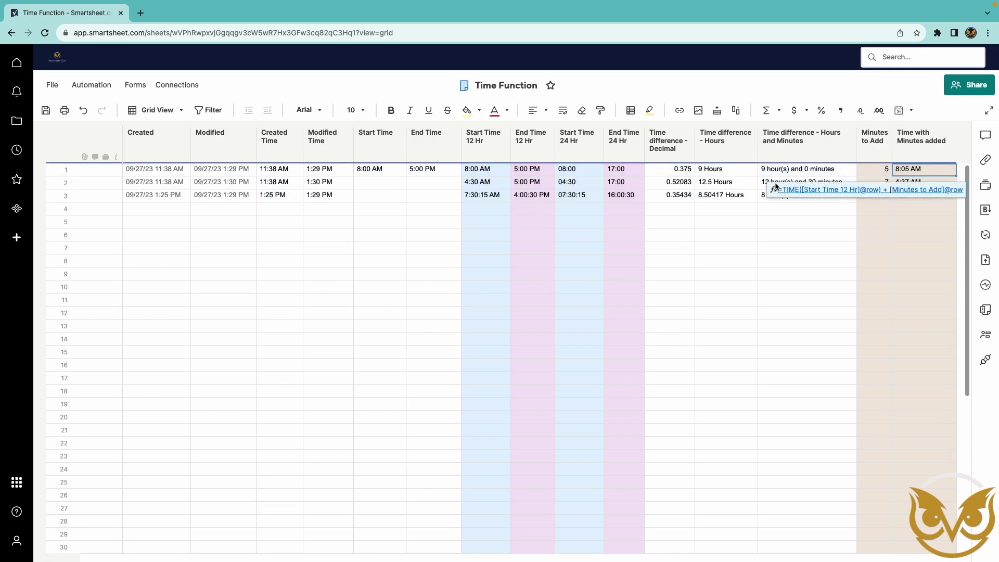
# Change row 1's Minutes to Add from 5 to 6, giving 8:06 AM.
pyautogui.click(497, 172)
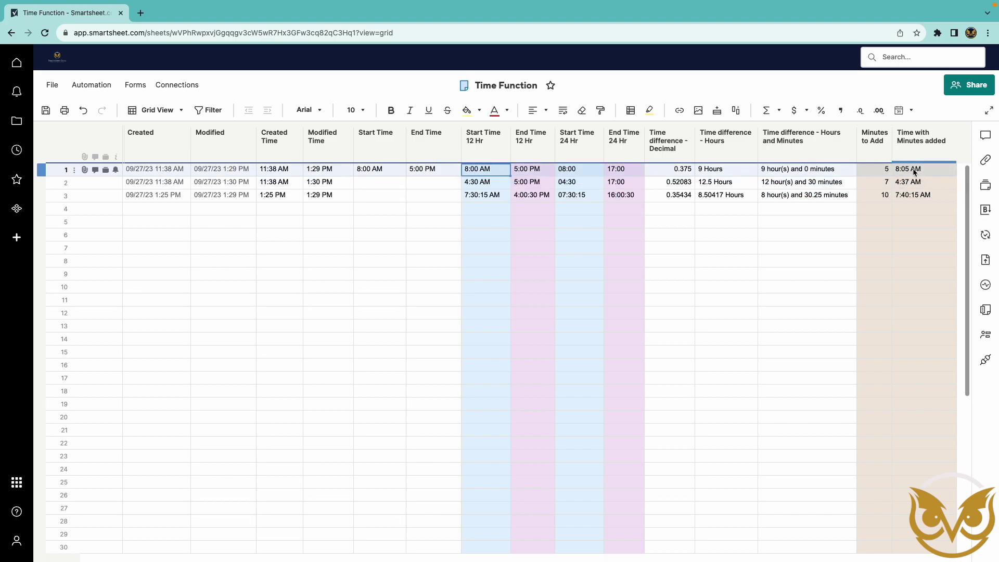
pyautogui.click(881, 172)
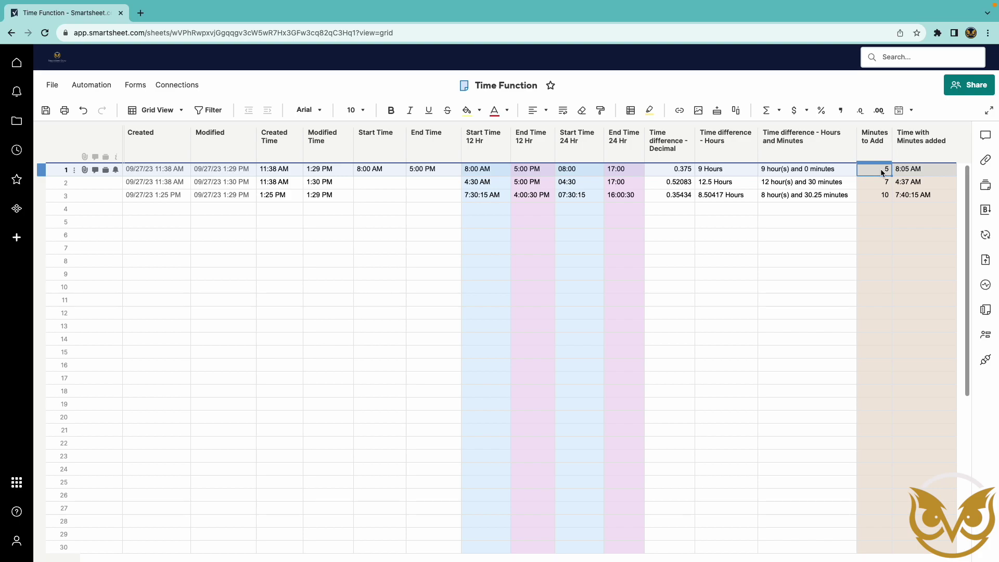
pyautogui.write('6')
pyautogui.press('Return')
# Edit row 3's Minutes to Add to 10.5, then correct it to 10.25.
pyautogui.click(882, 195)
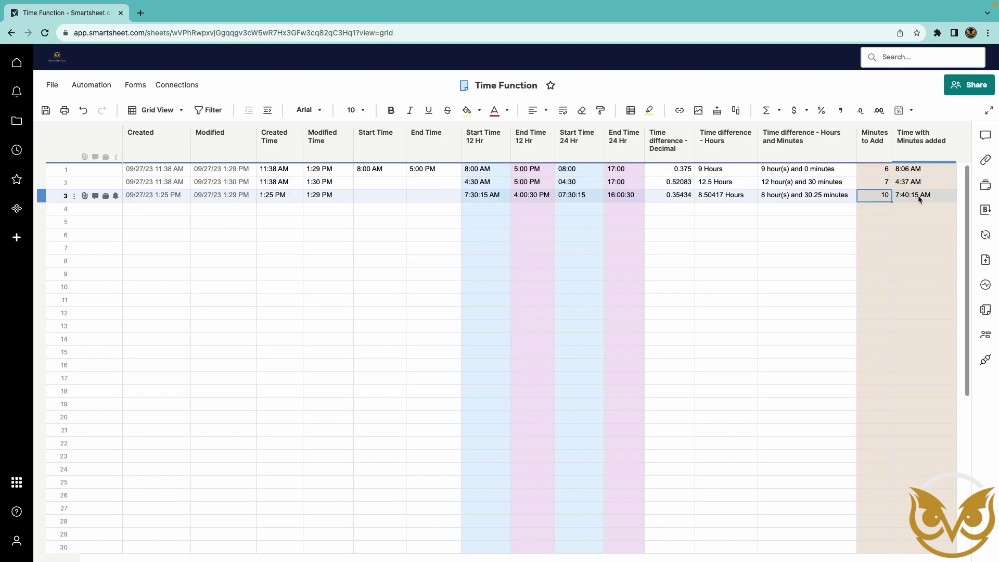
pyautogui.doubleClick(881, 196)
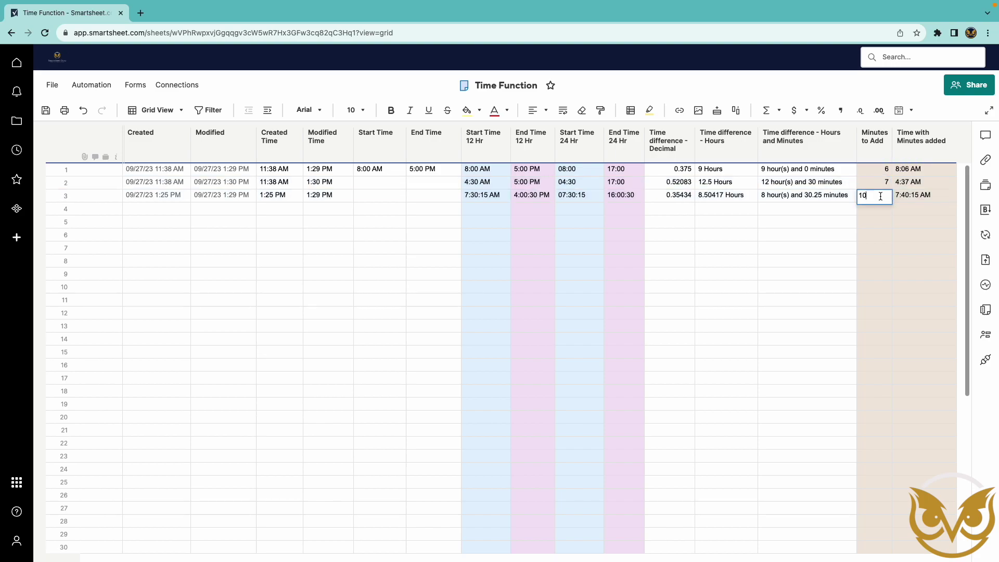
pyautogui.write('.5')
pyautogui.press('Return')
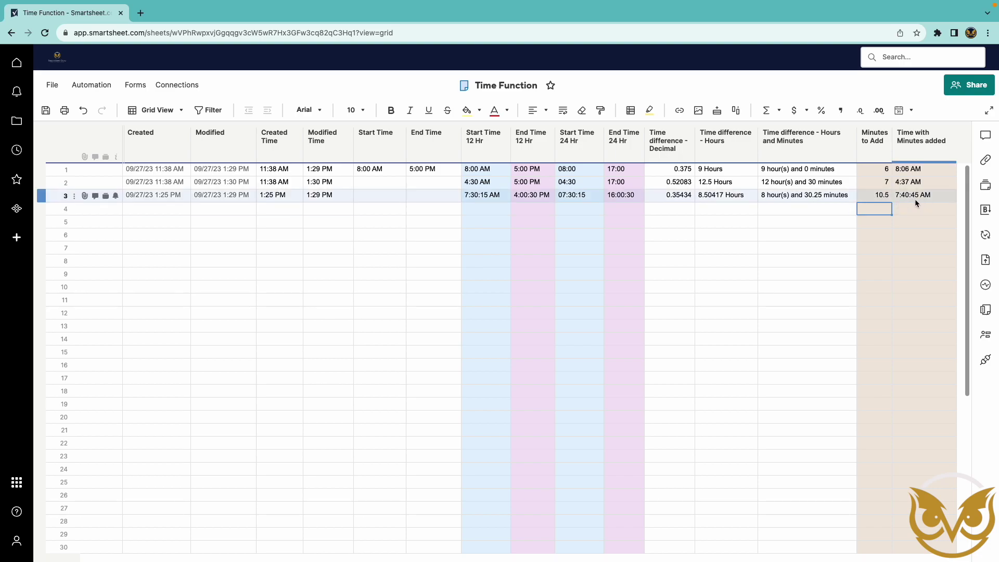
pyautogui.doubleClick(876, 196)
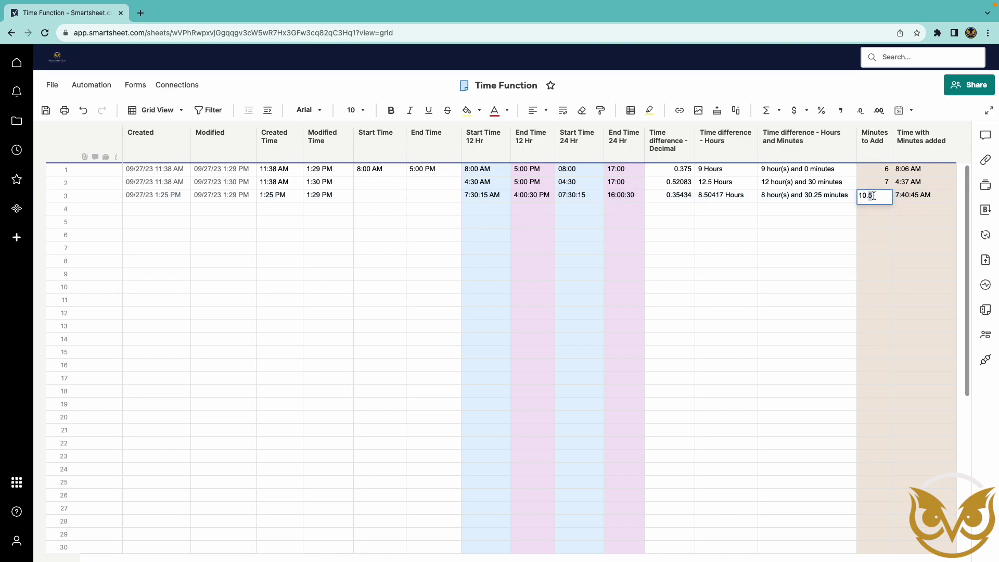
pyautogui.write('2')
pyautogui.press('Return')
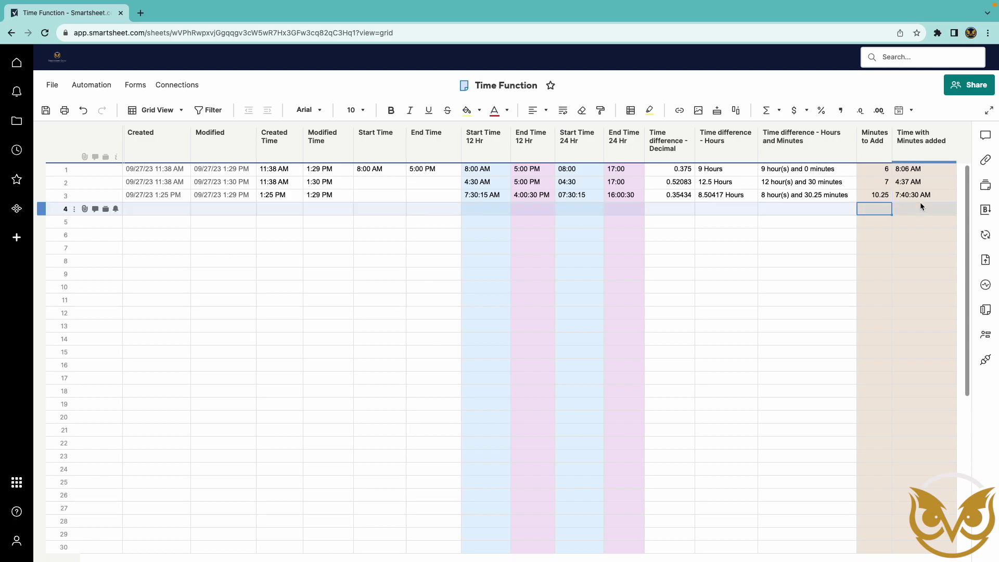